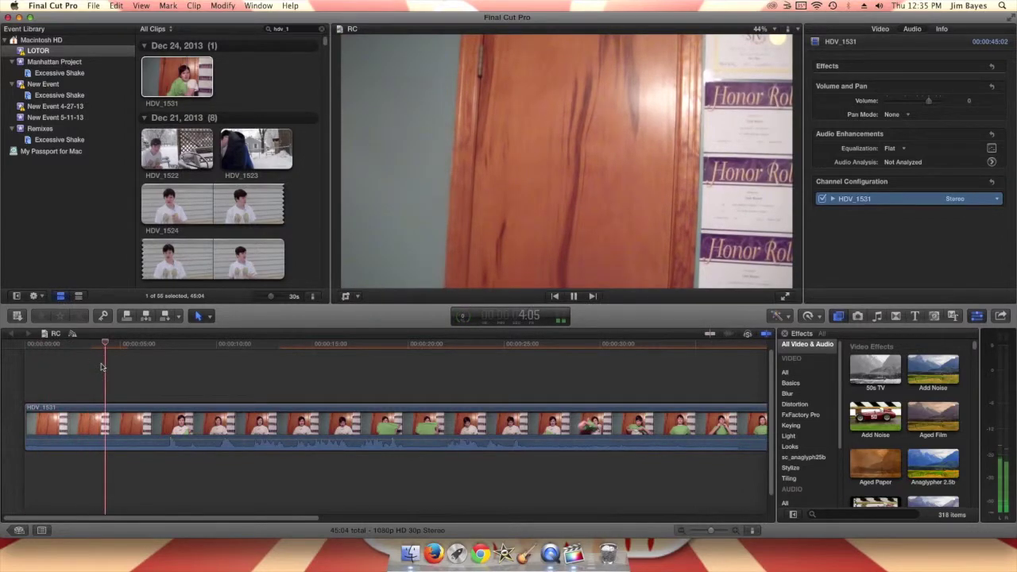
# With the Blade tool, cut the HDV_1531 clip where the empty-room footage ends
pyautogui.moveTo(108, 347); pyautogui.dragTo(124, 348)
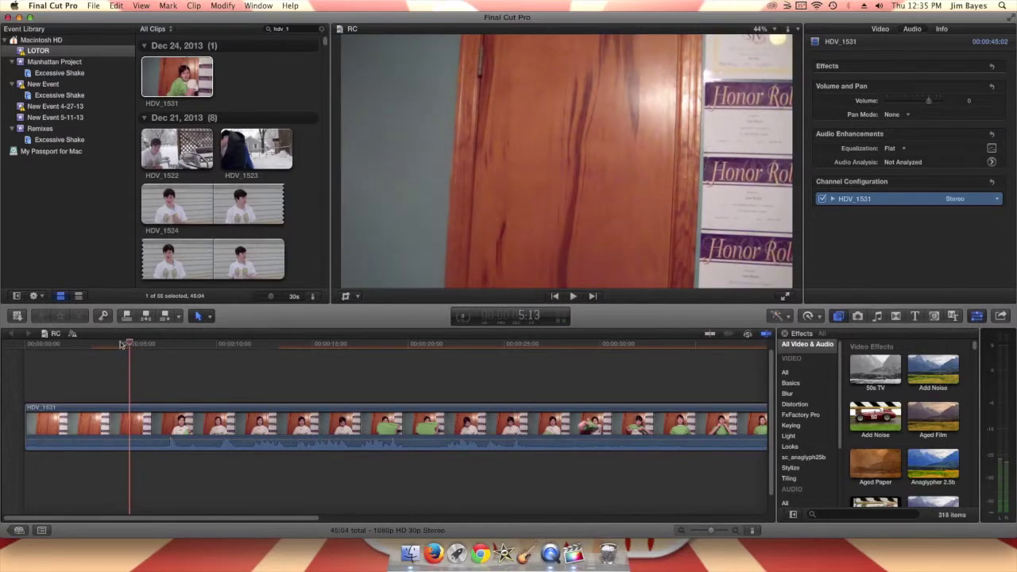
pyautogui.click(212, 321)
pyautogui.click(239, 393)
pyautogui.click(140, 425)
pyautogui.click(272, 347)
# Play and scrub ahead to make the second cut, leaving three clip pieces
pyautogui.press('space')
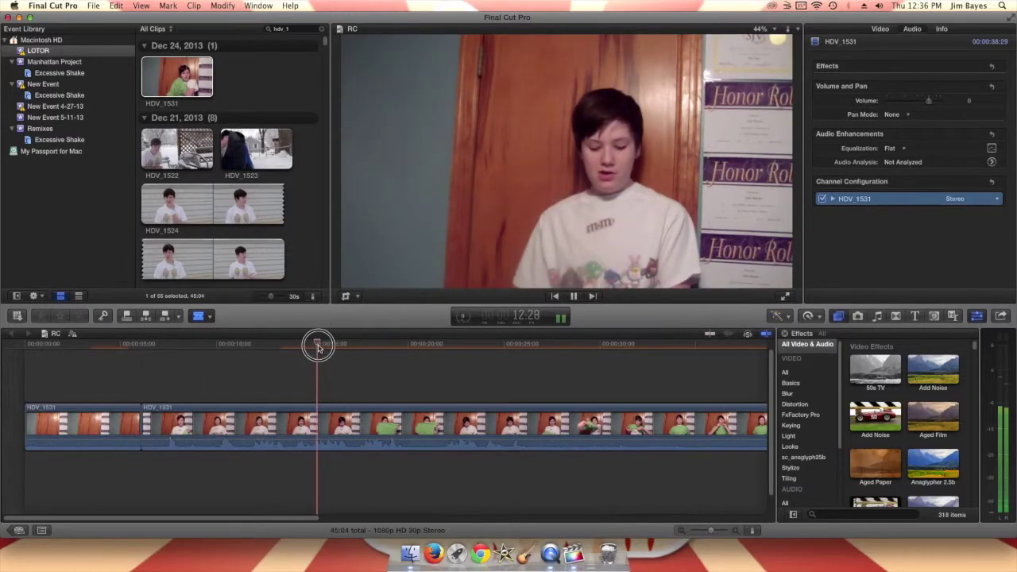
pyautogui.moveTo(319, 347); pyautogui.dragTo(329, 348)
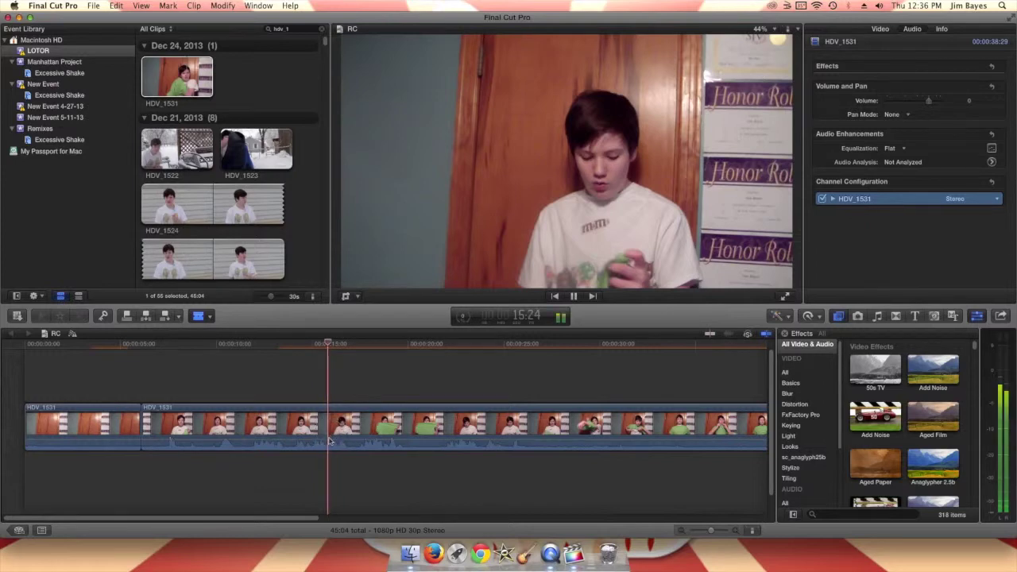
pyautogui.moveTo(359, 348); pyautogui.dragTo(341, 415)
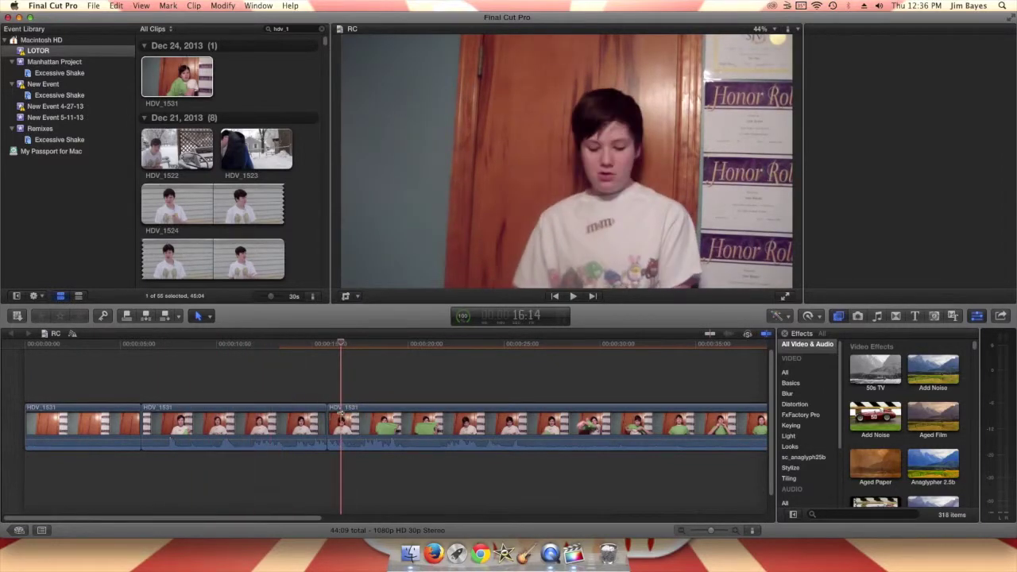
# Move the empty-room clip beneath the main footage as a connected clip
pyautogui.click(114, 430)
pyautogui.moveTo(112, 430); pyautogui.dragTo(268, 479)
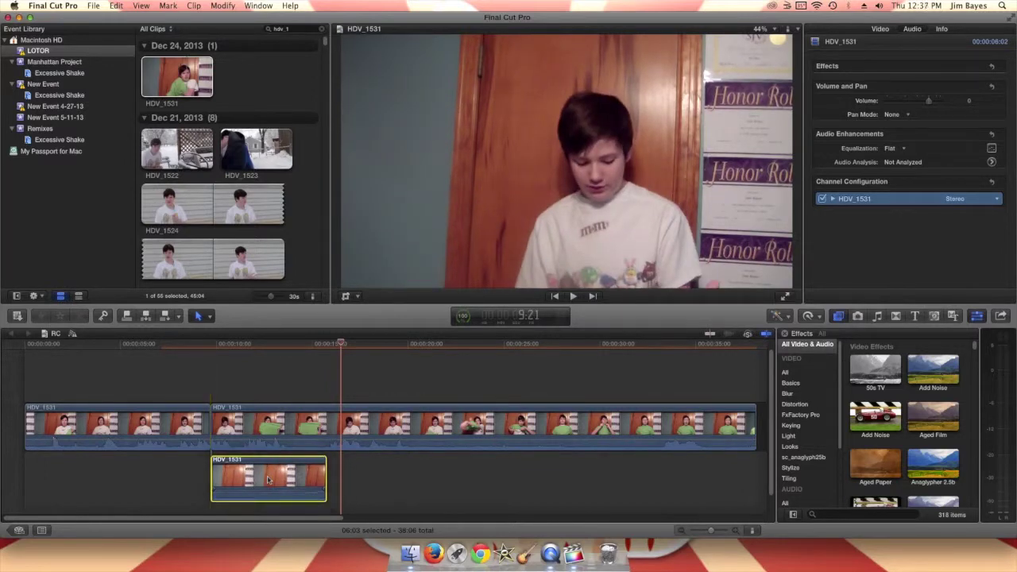
pyautogui.click(273, 352)
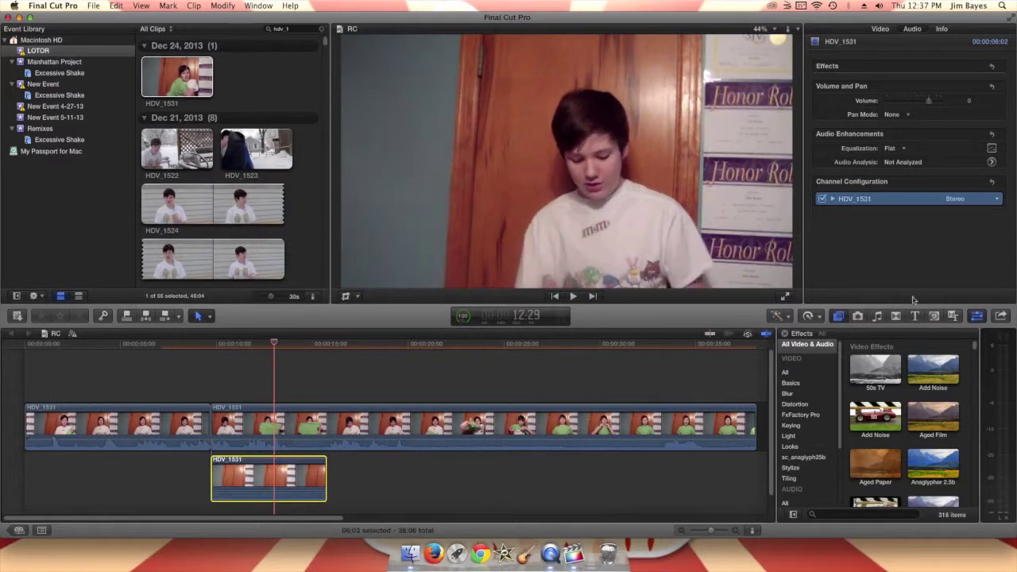
# Retime the connected empty-room clip to Slow 25%
pyautogui.click(816, 316)
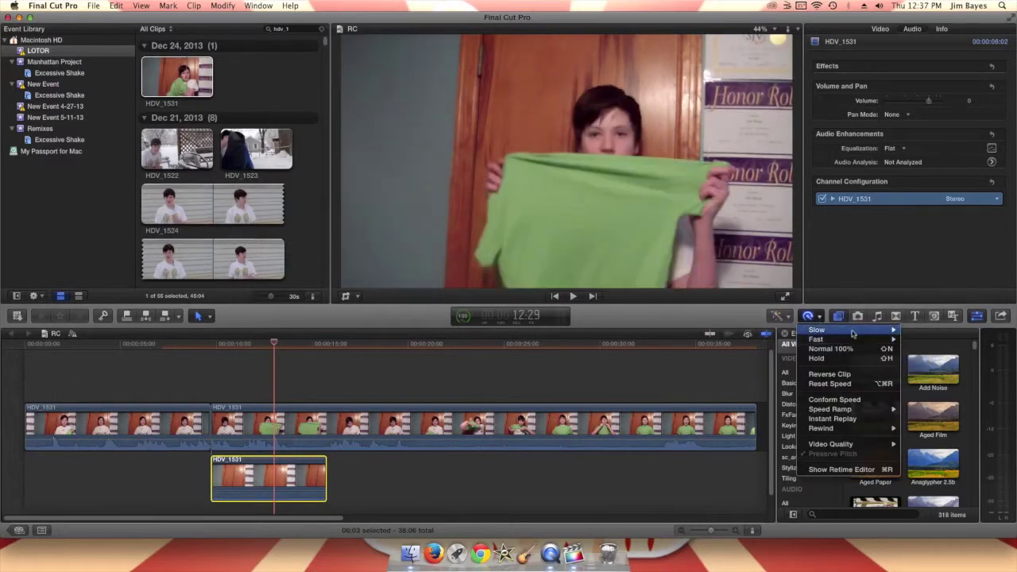
pyautogui.moveTo(882, 330)
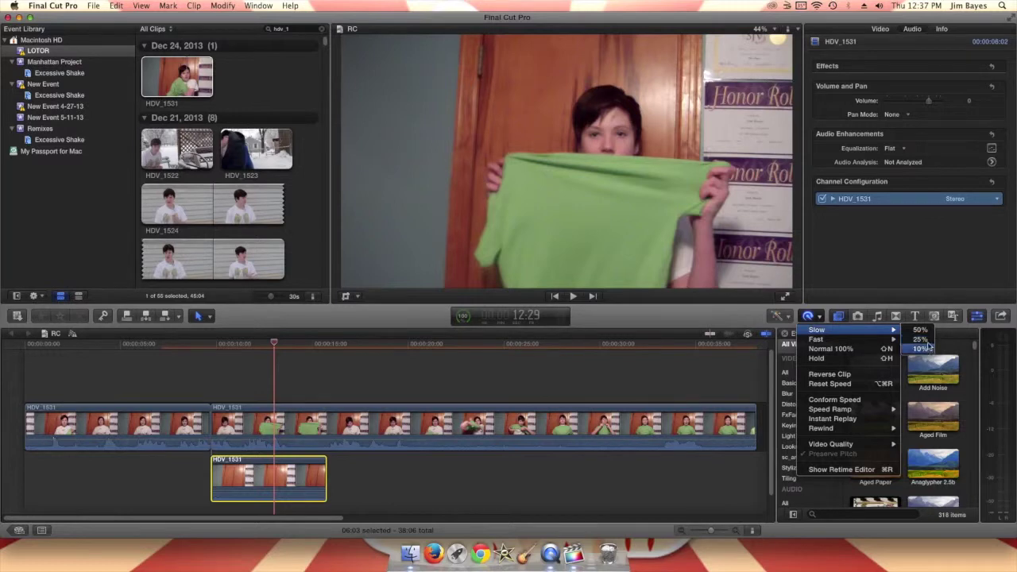
pyautogui.click(921, 340)
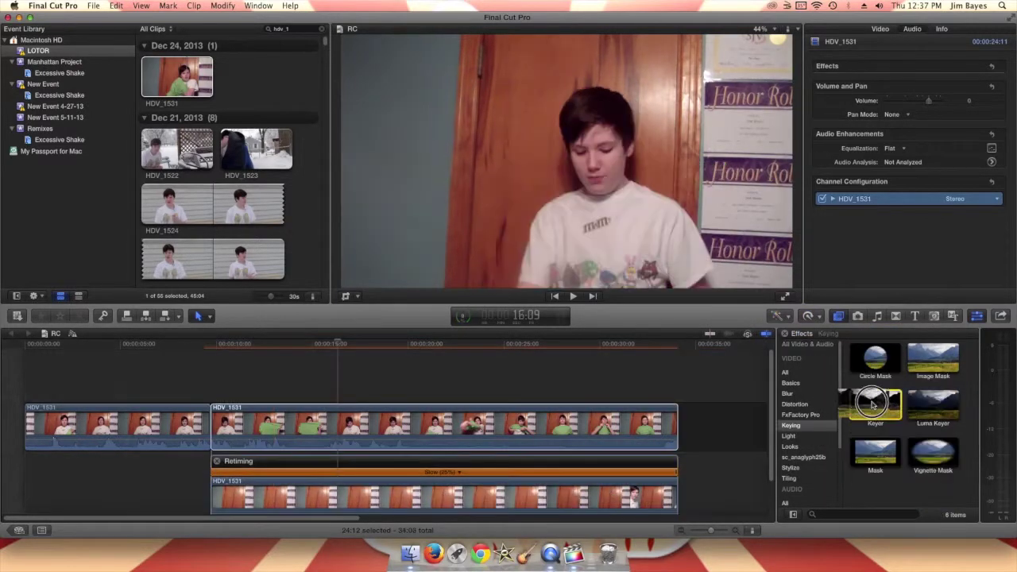
# Apply the Keyer to the main HDV_1531 clip and sample the green shirt colour
pyautogui.moveTo(872, 404); pyautogui.dragTo(271, 355)
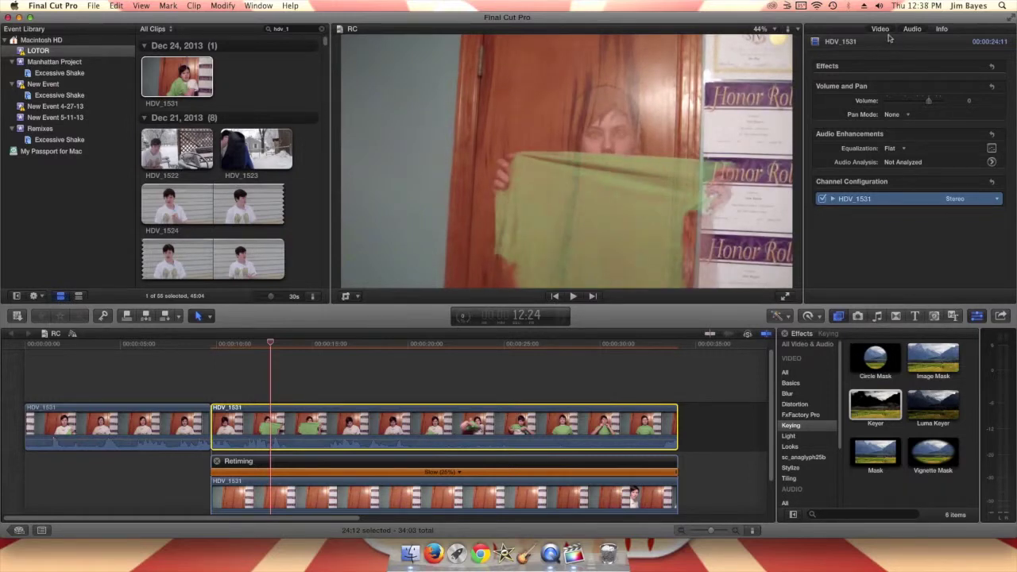
pyautogui.click(889, 32)
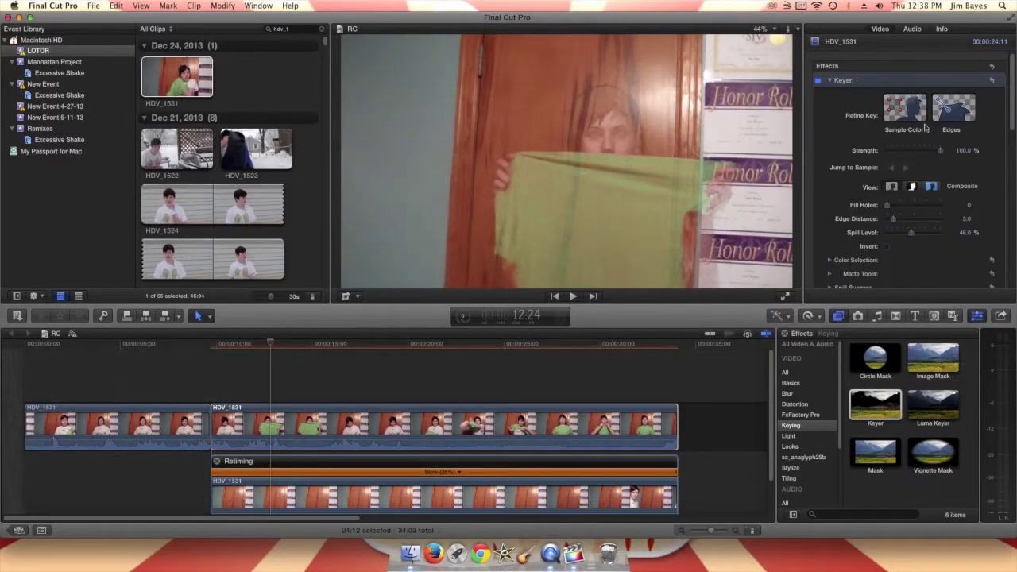
pyautogui.click(895, 105)
pyautogui.click(900, 106)
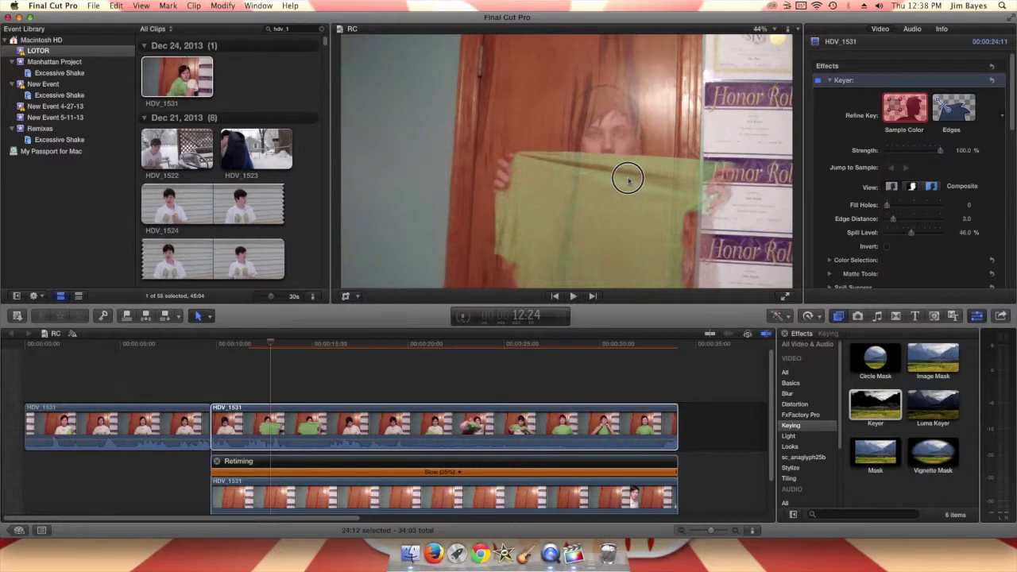
pyautogui.click(703, 176)
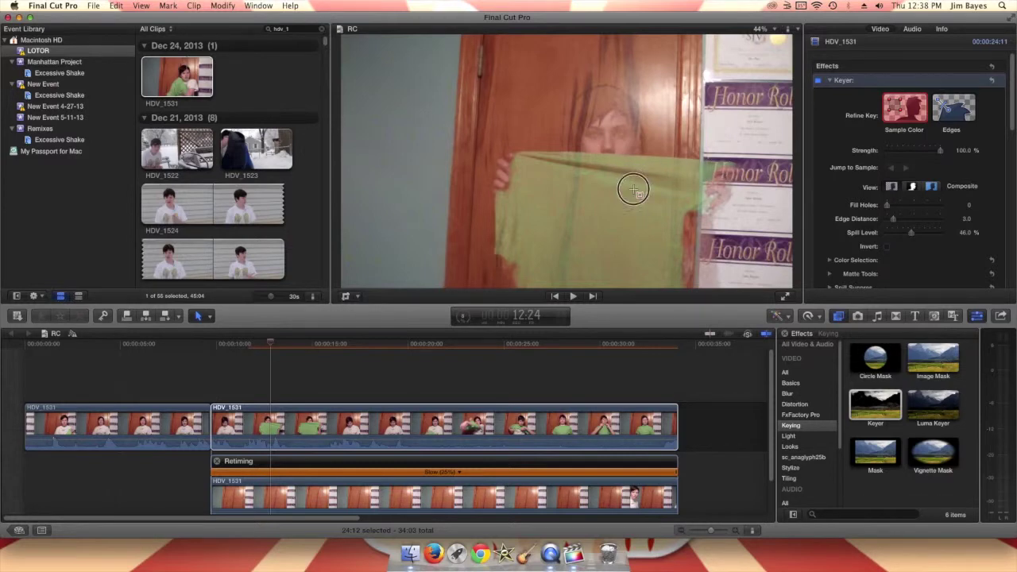
pyautogui.moveTo(633, 189); pyautogui.dragTo(650, 205)
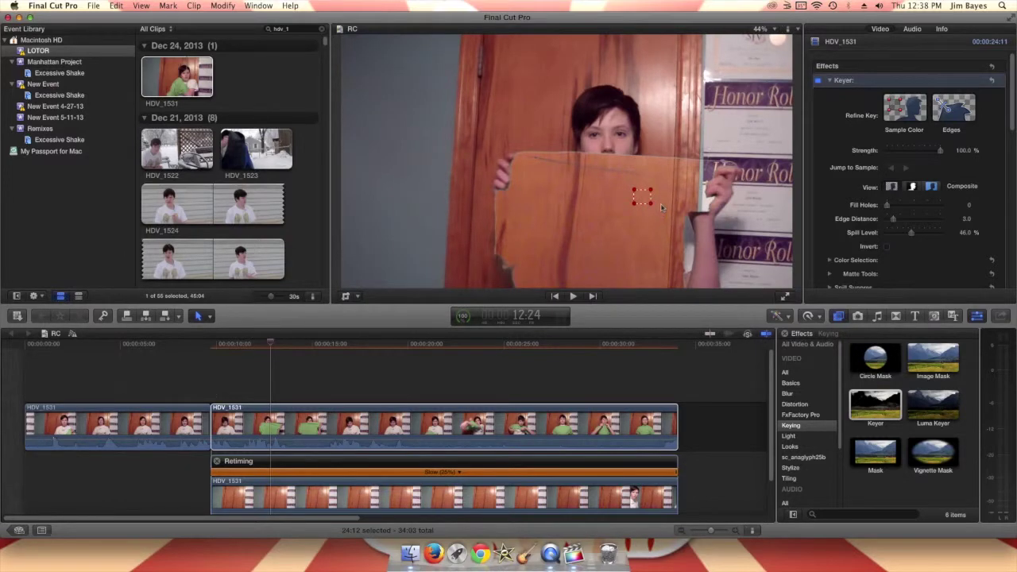
# Add a Mask to the keyed clip and stretch its top corners to the frame edges
pyautogui.click(271, 342)
pyautogui.moveTo(275, 345); pyautogui.dragTo(576, 397)
pyautogui.moveTo(502, 397); pyautogui.dragTo(352, 390)
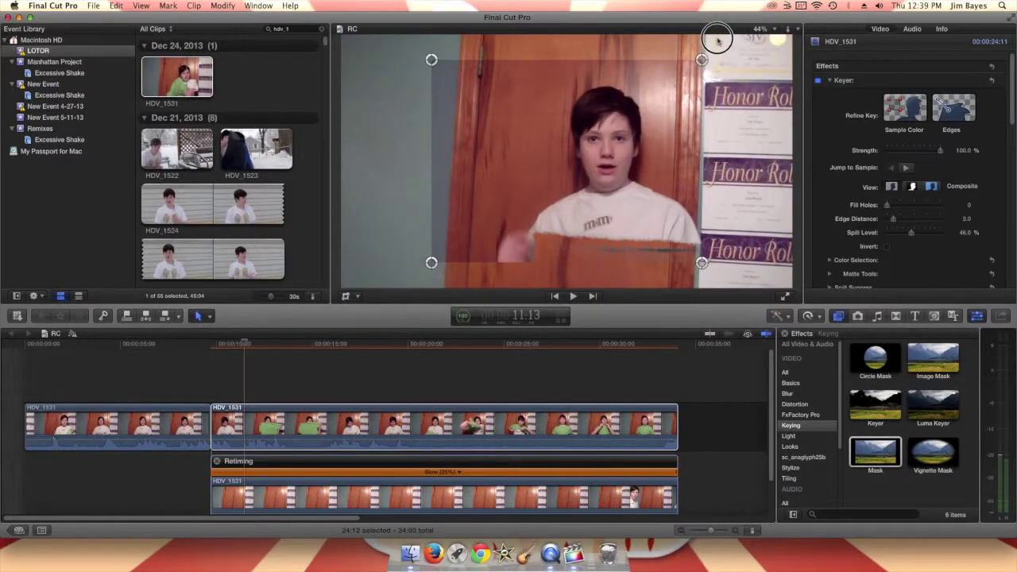
pyautogui.moveTo(718, 46); pyautogui.dragTo(771, 36)
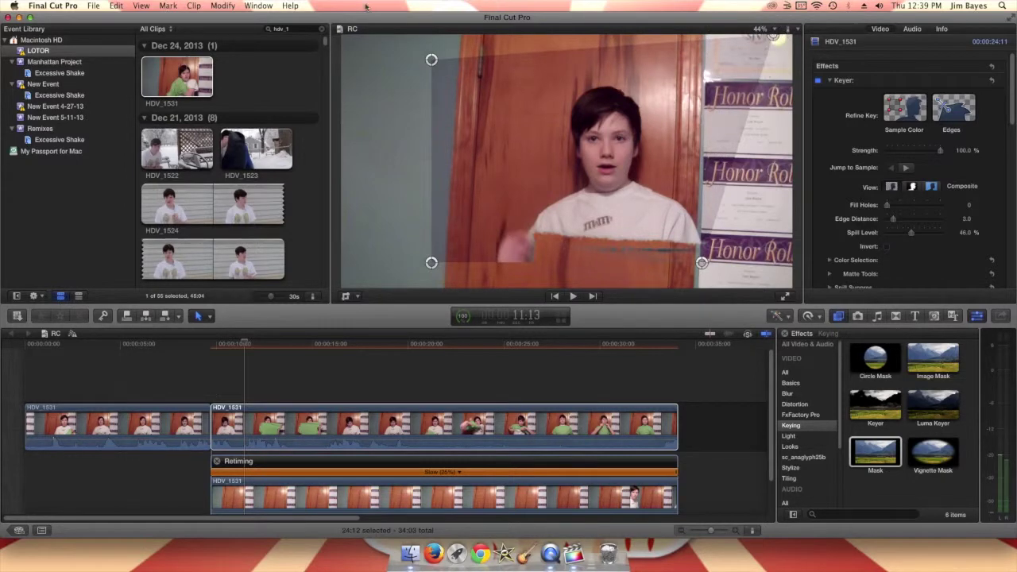
pyautogui.moveTo(431, 61); pyautogui.dragTo(465, 35)
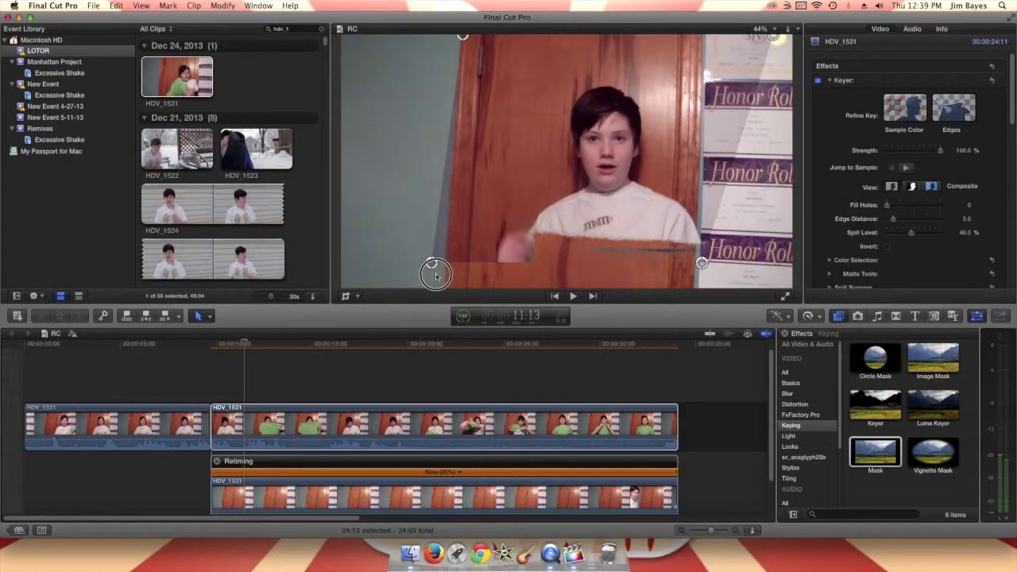
pyautogui.moveTo(435, 275); pyautogui.dragTo(436, 284)
pyautogui.scroll(-10, 1007, 214)
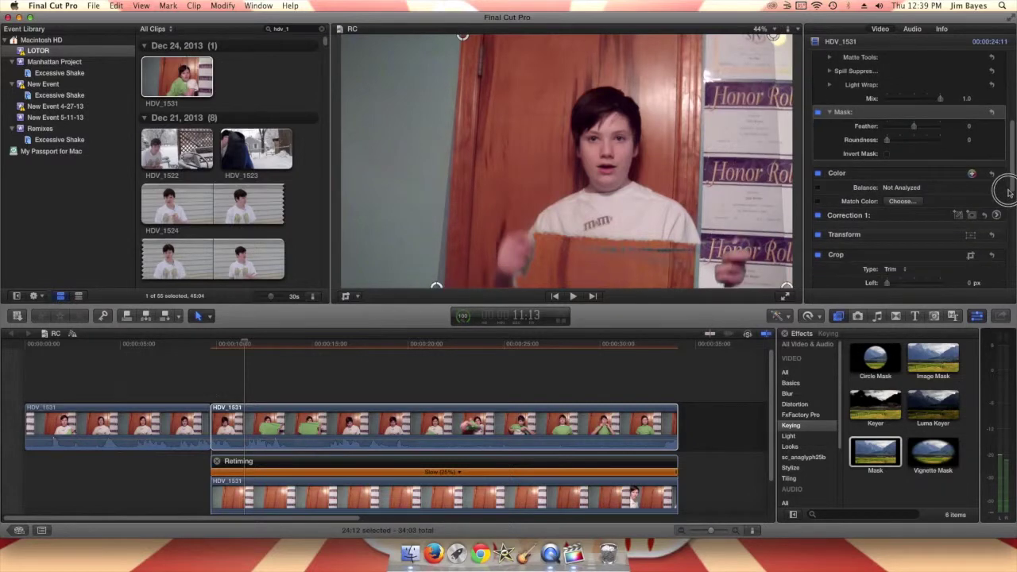
# Lower the keyed clip's Global exposure to -15%, then return the playhead to the start
pyautogui.click(997, 131)
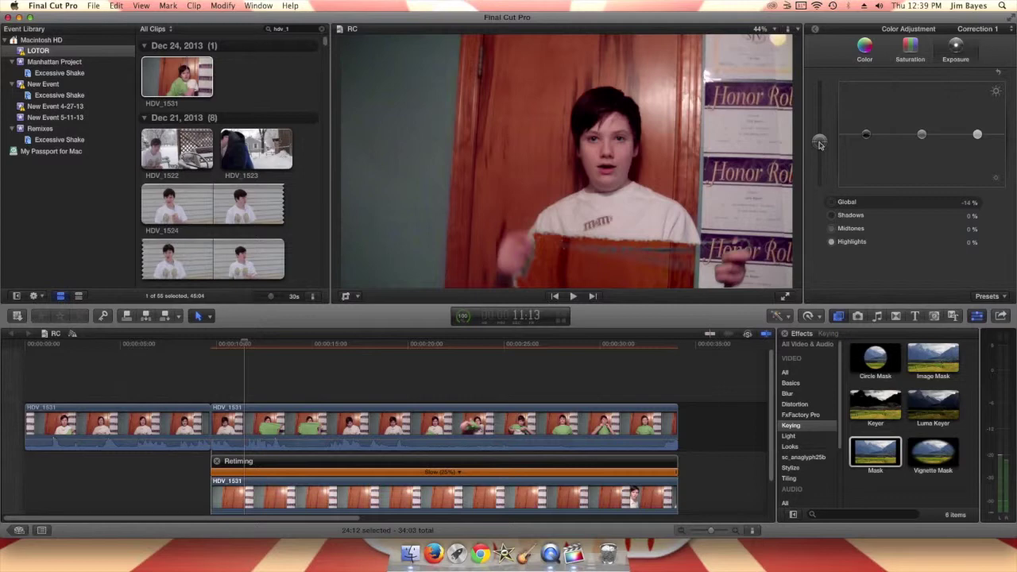
pyautogui.moveTo(820, 143); pyautogui.dragTo(821, 144)
pyautogui.moveTo(235, 352); pyautogui.dragTo(4, 373)
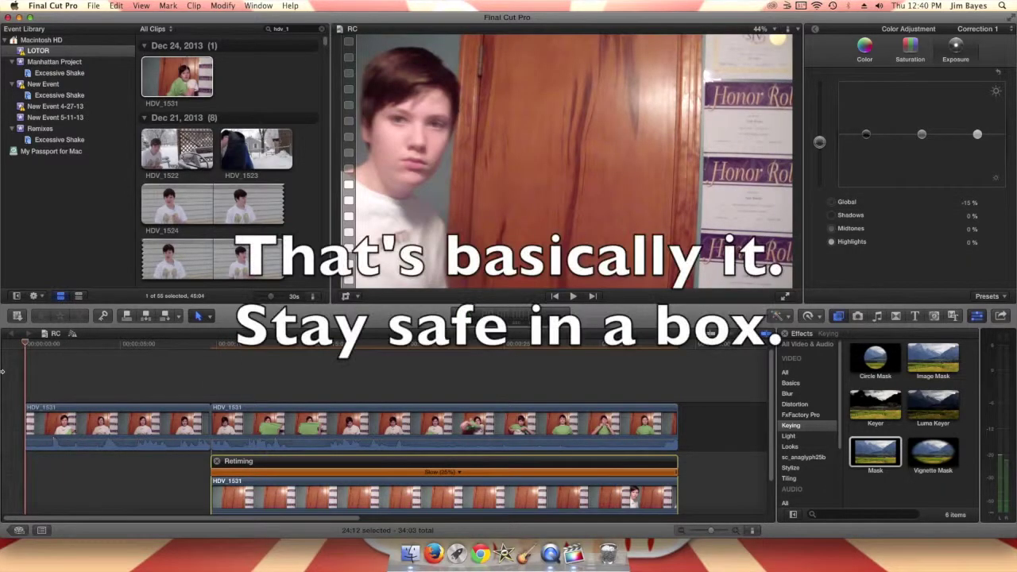
# Play the RC project from the start to preview the keyed, masked composite
pyautogui.press('space')
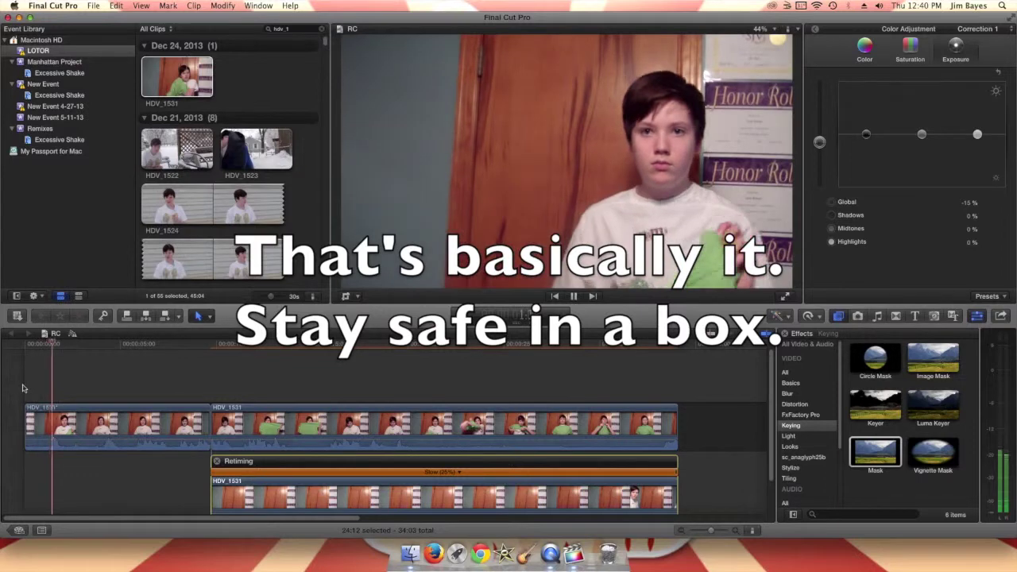